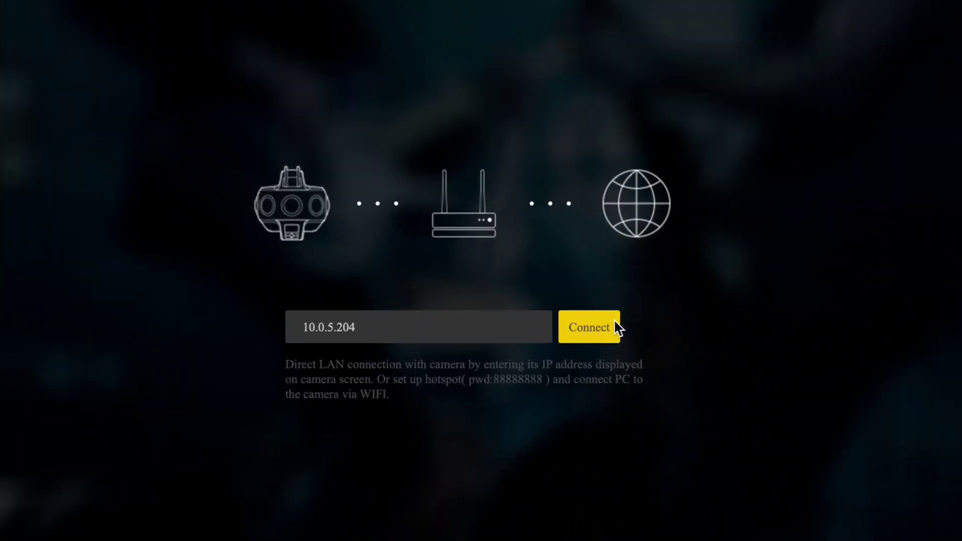
- Connect to the camera at 10.0.5.204 and set the live-stream mode to Custom Rtmp Server
left_click(617, 326)
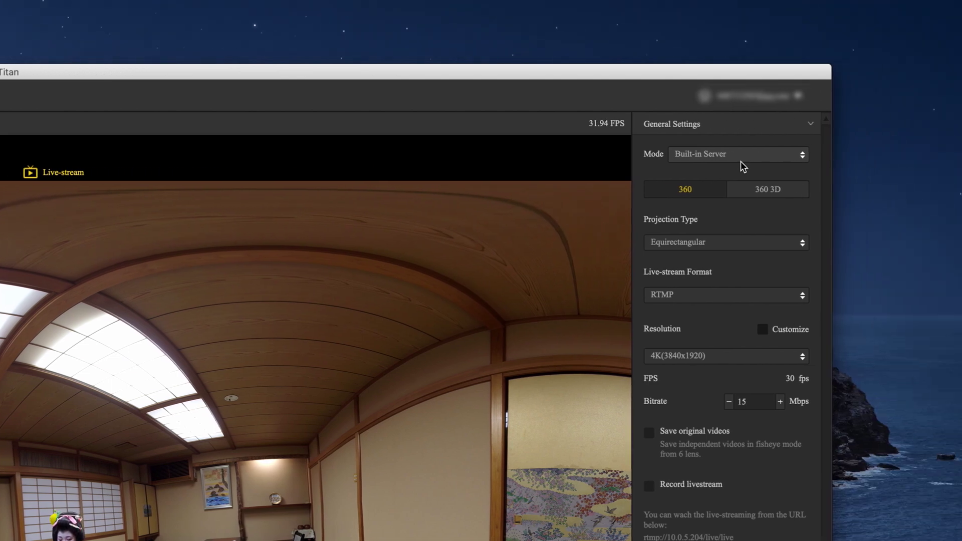
left_click(741, 161)
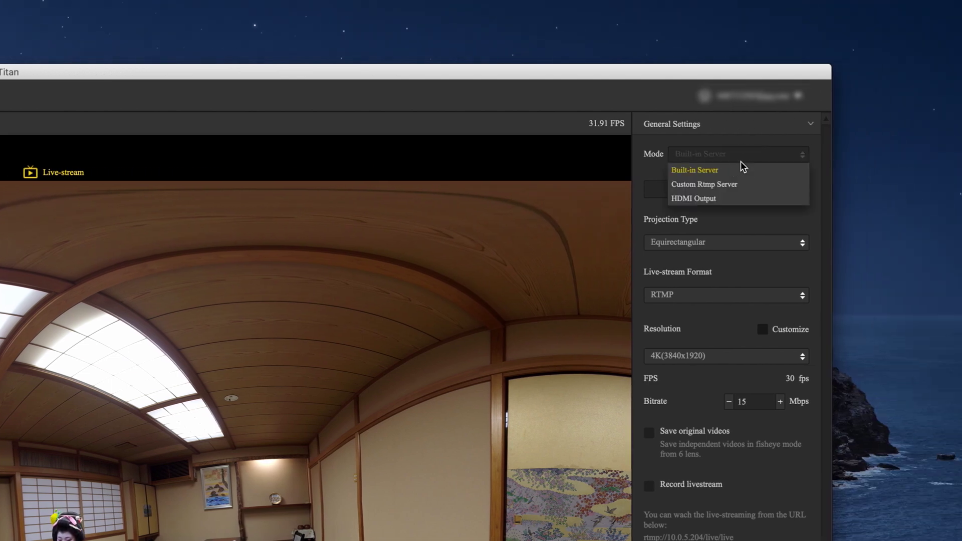
left_click(740, 177)
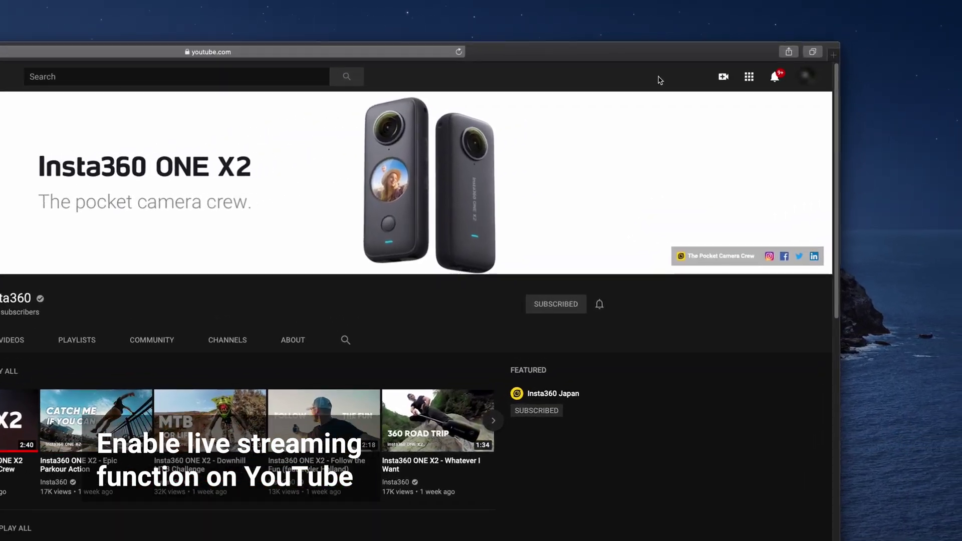
- Start a YouTube live stream, save its title as Insta360-Titan, and switch on 360° video
left_click(680, 90)
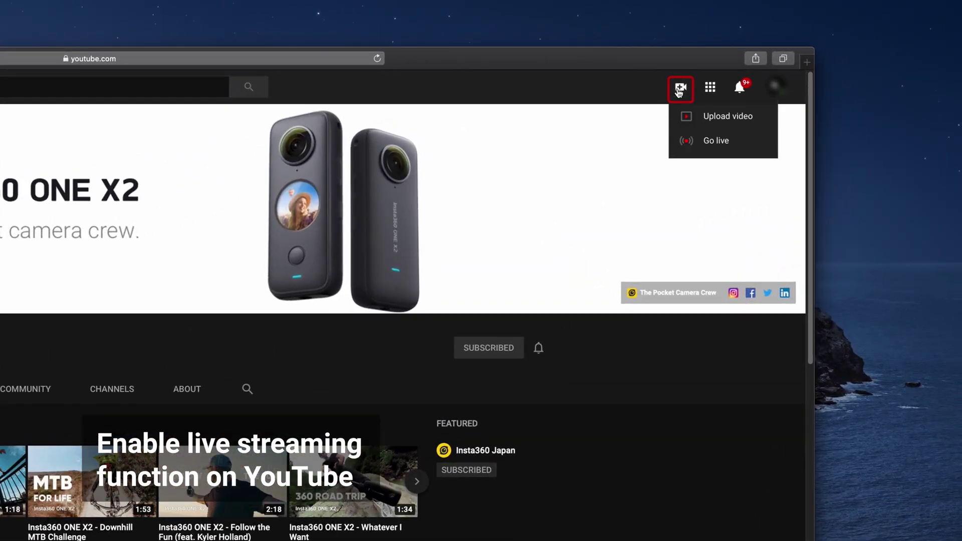
left_click(684, 140)
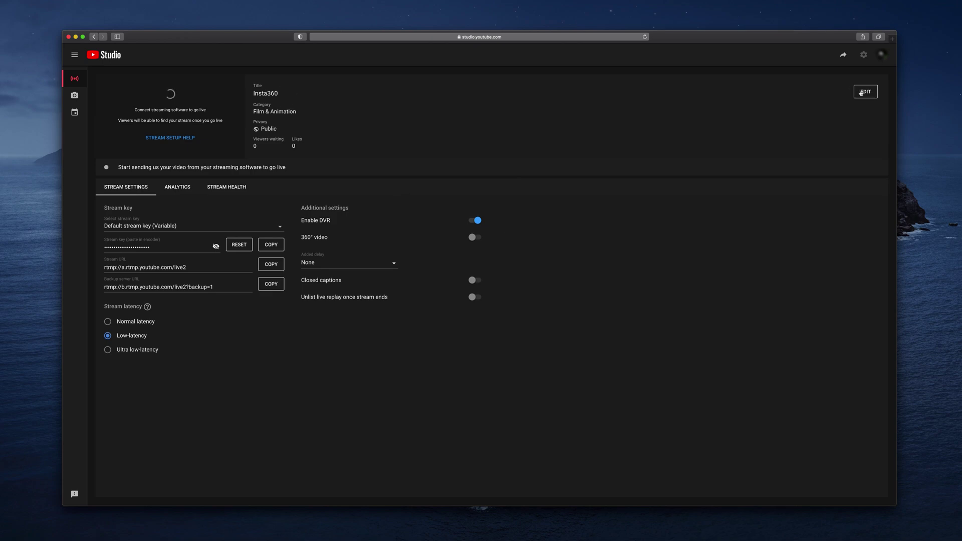
left_click(862, 92)
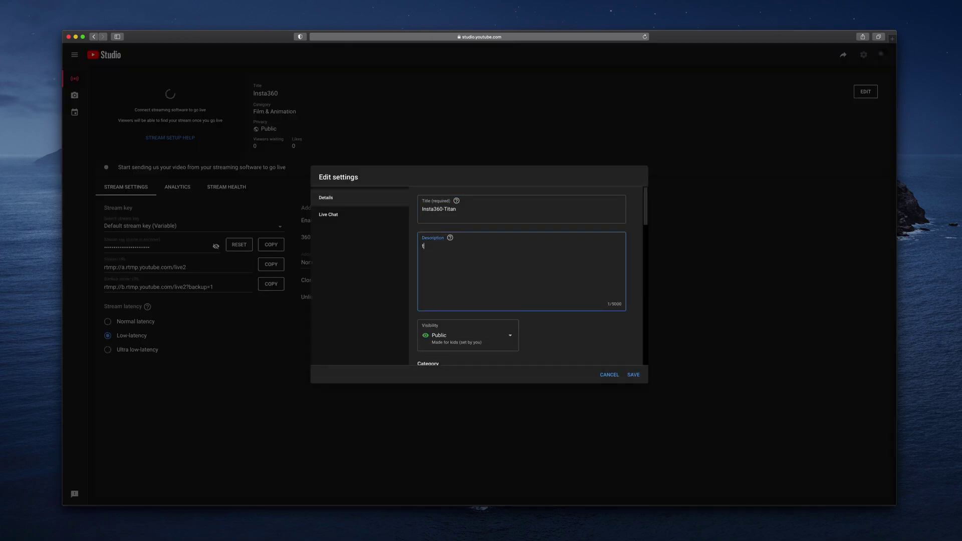
left_click(634, 375)
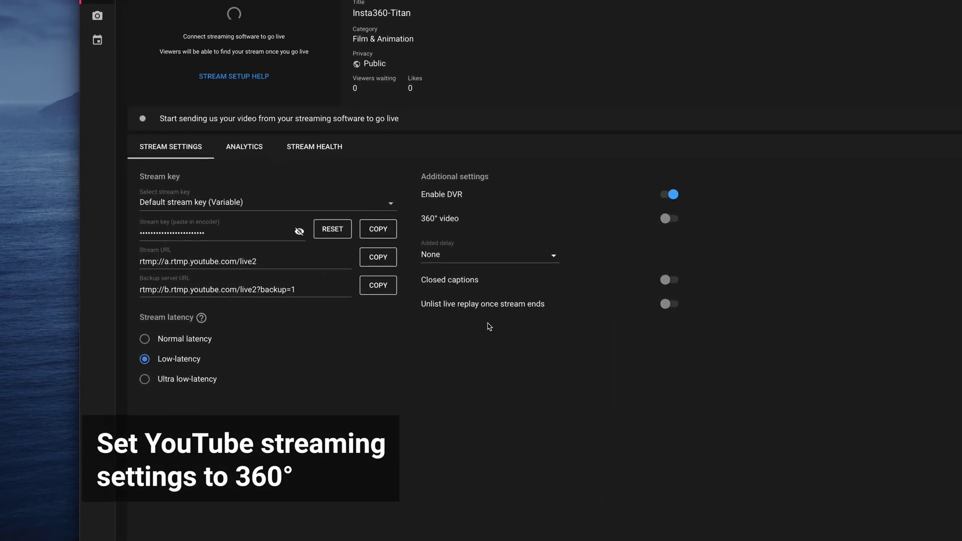
left_click(669, 220)
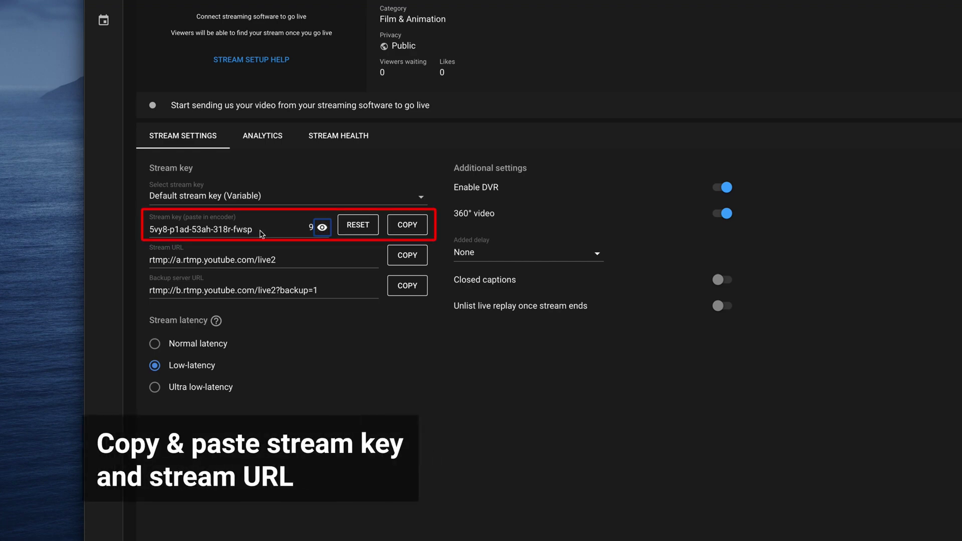
- Copy YouTube's stream key into the camera's Stream Key field
left_click(406, 228)
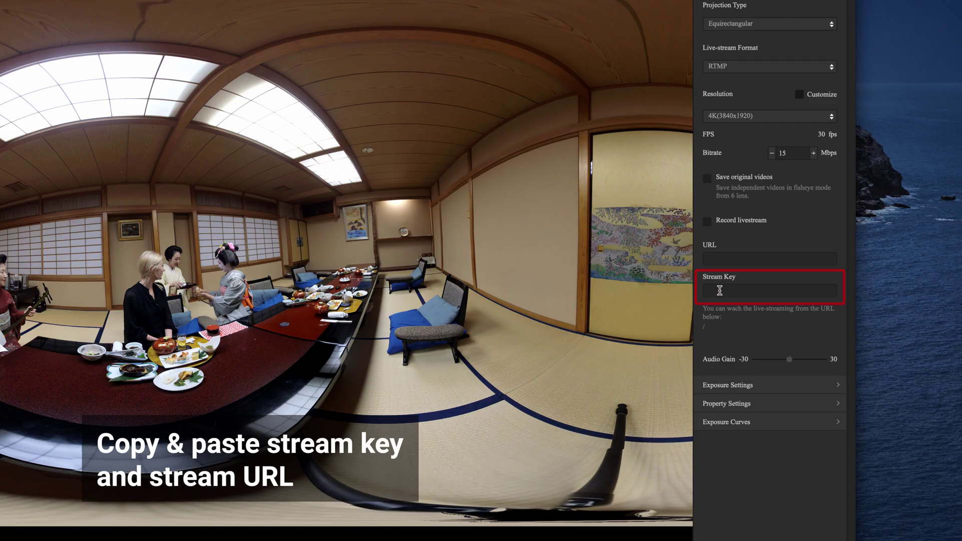
right_click(719, 292)
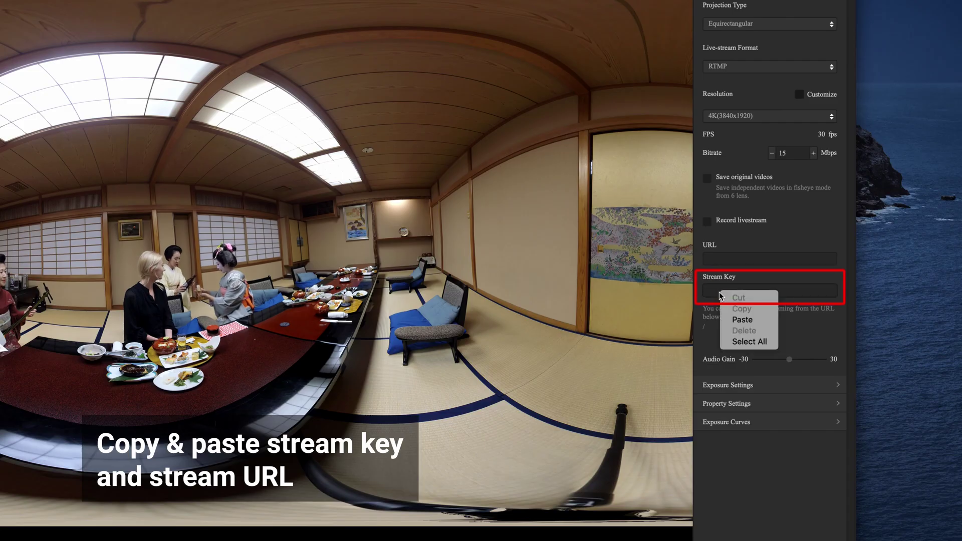
left_click(741, 319)
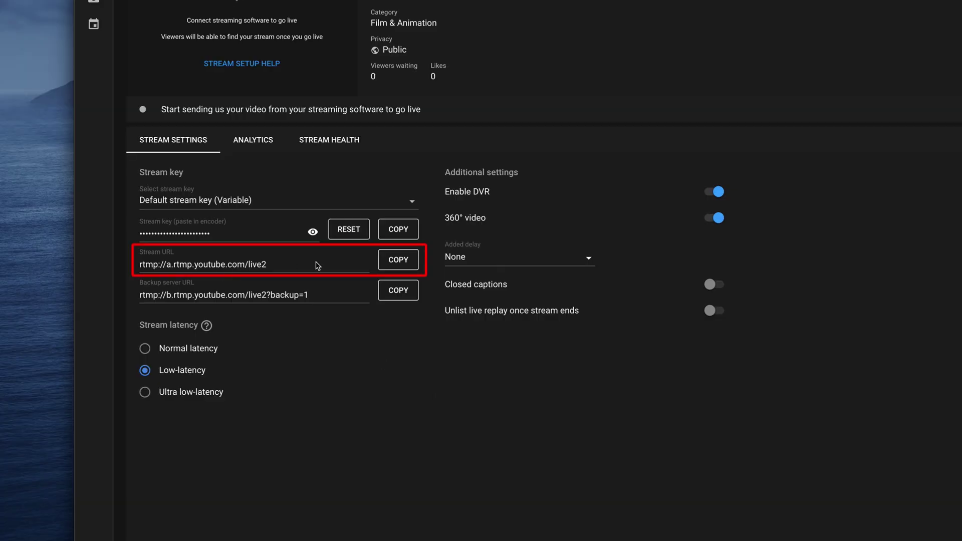
- Copy YouTube's stream URL rtmp://a.rtmp.youtube.com/live2 into the camera's URL field
left_click(388, 264)
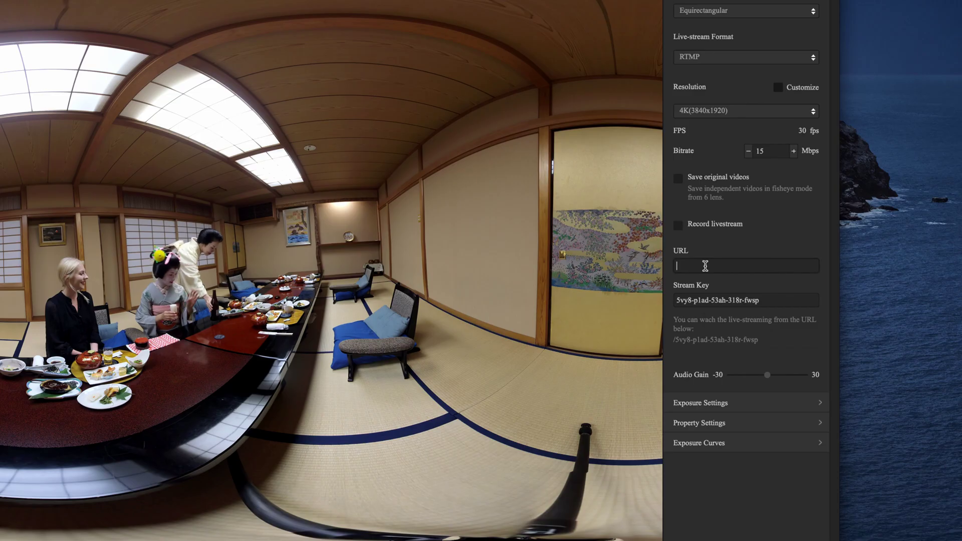
right_click(705, 265)
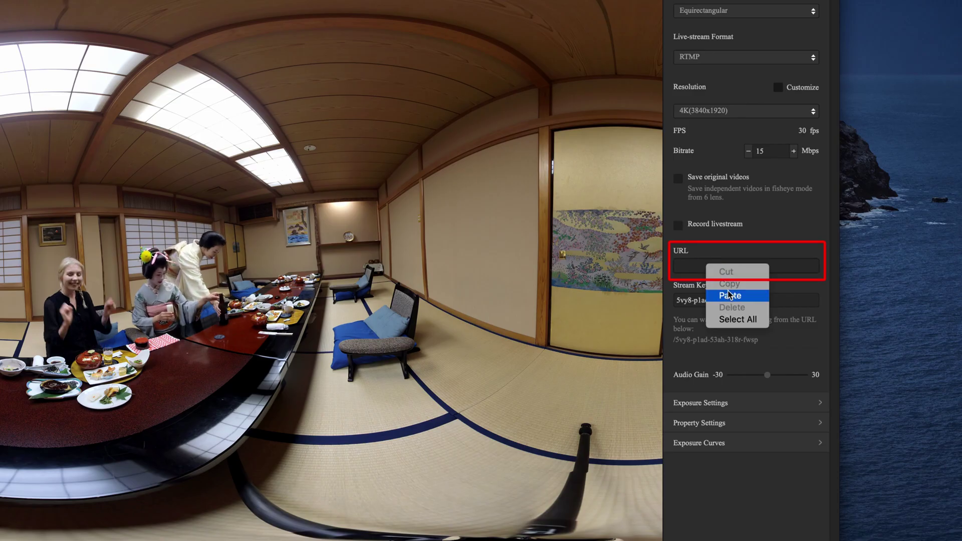
left_click(729, 295)
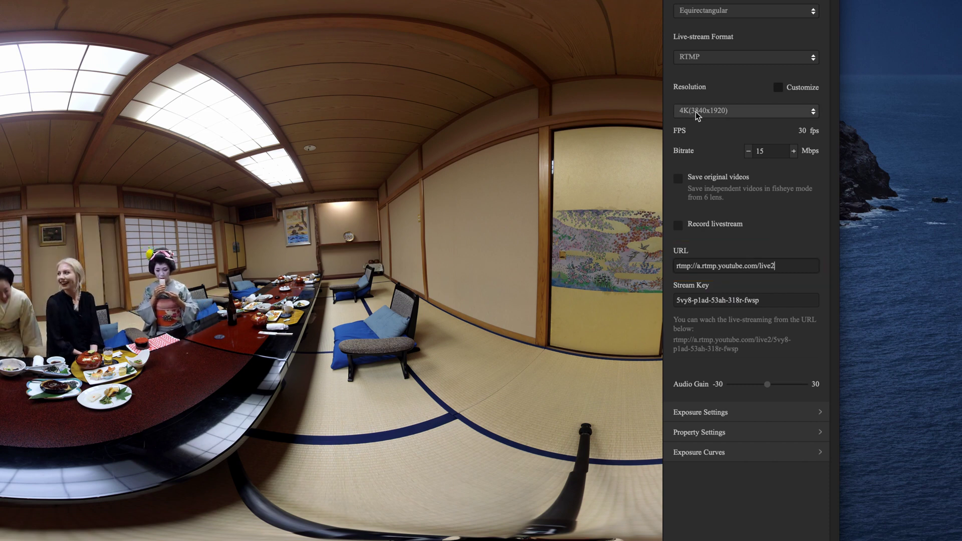
- Enable saving original fisheye videos at 8K 2D(3840x2160) per lens
left_click(677, 180)
left_click(769, 235)
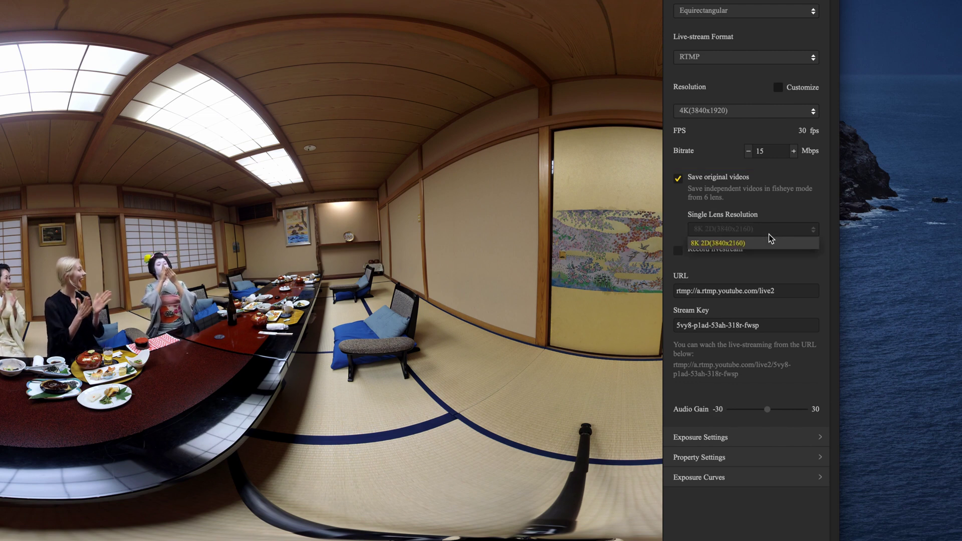
left_click(769, 244)
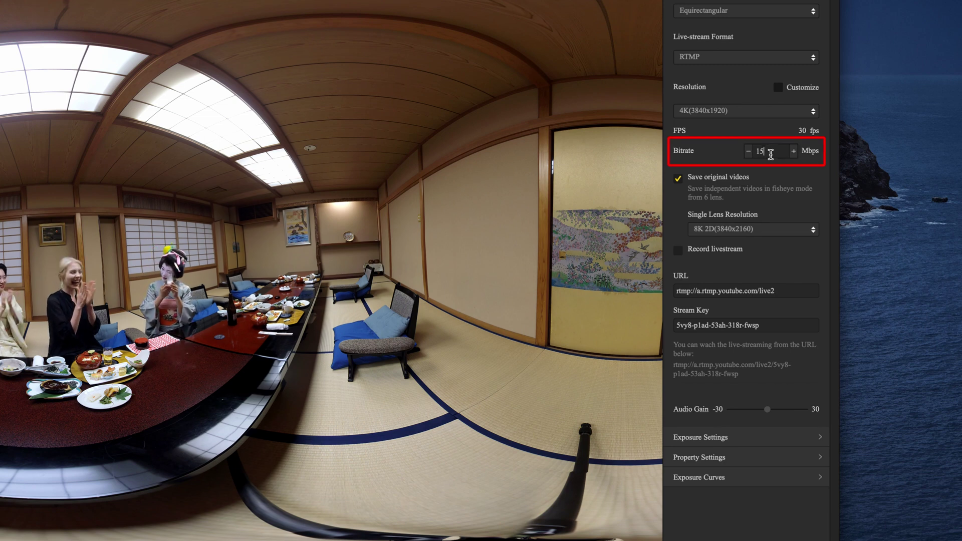
- Keep the stream resolution at 4K(3840x1920) and start the live broadcast
left_click(750, 115)
left_click(752, 124)
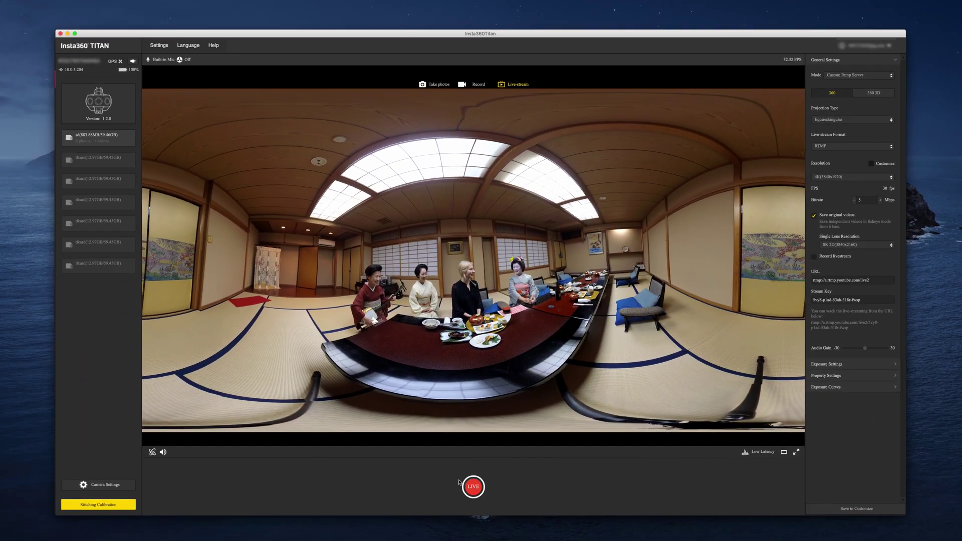
left_click(473, 486)
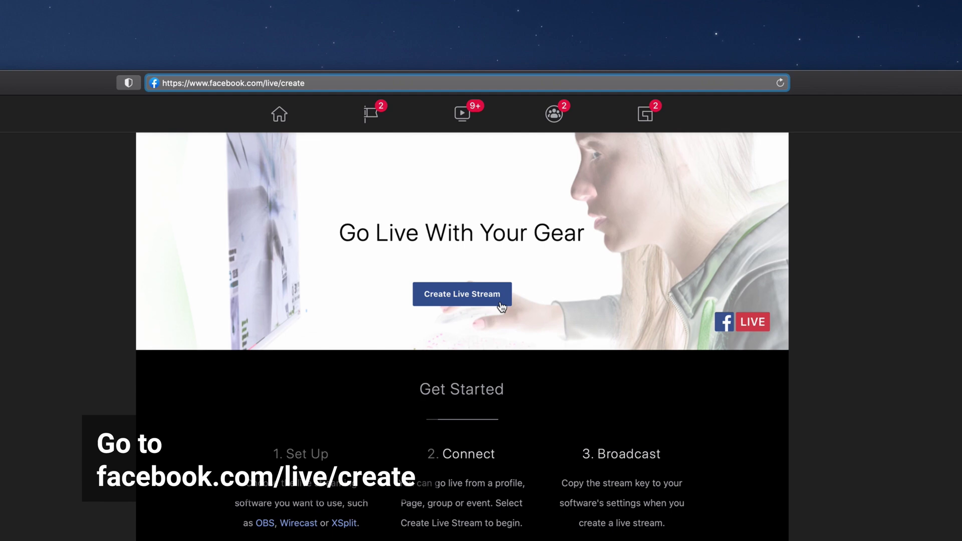
- Create a new Facebook live stream and expand its Stream settings
left_click(501, 306)
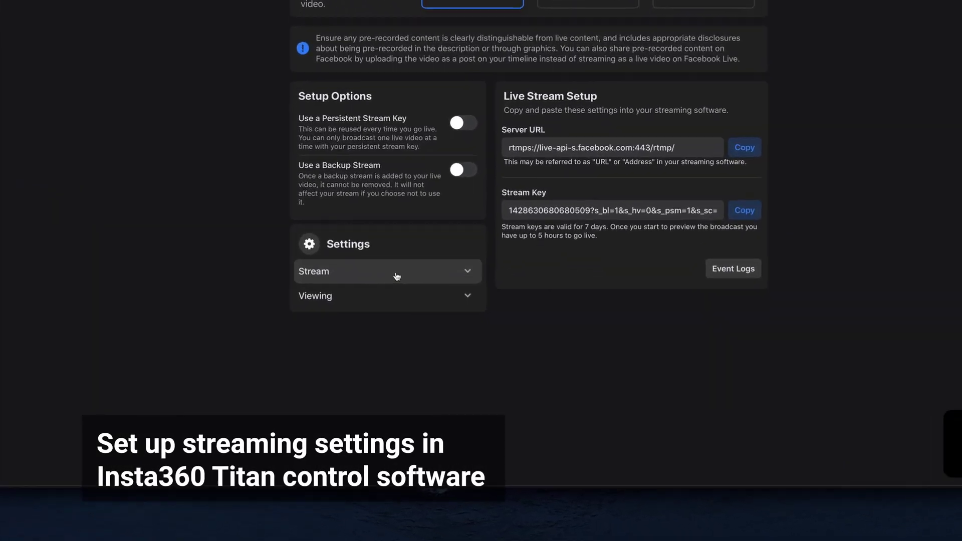
left_click(454, 377)
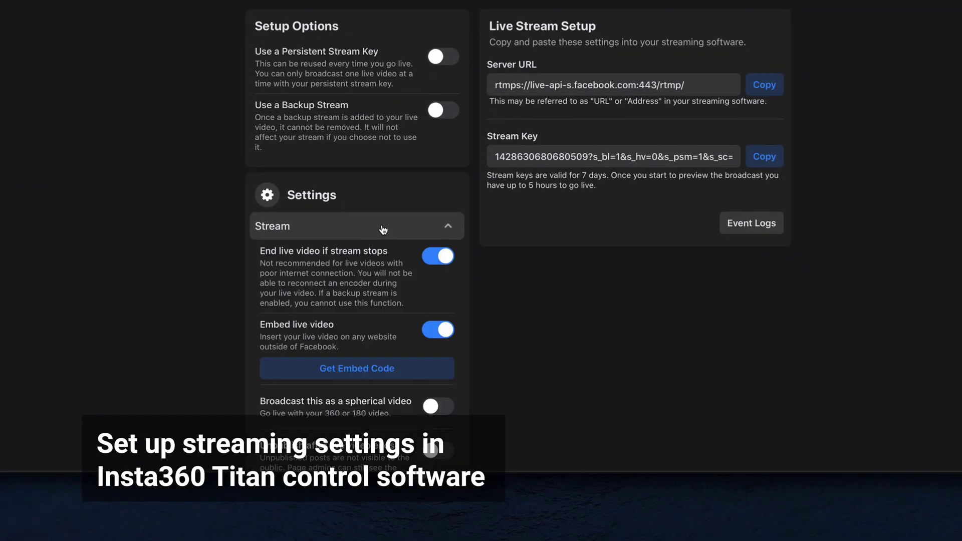
scroll(383, 230, "down", 3)
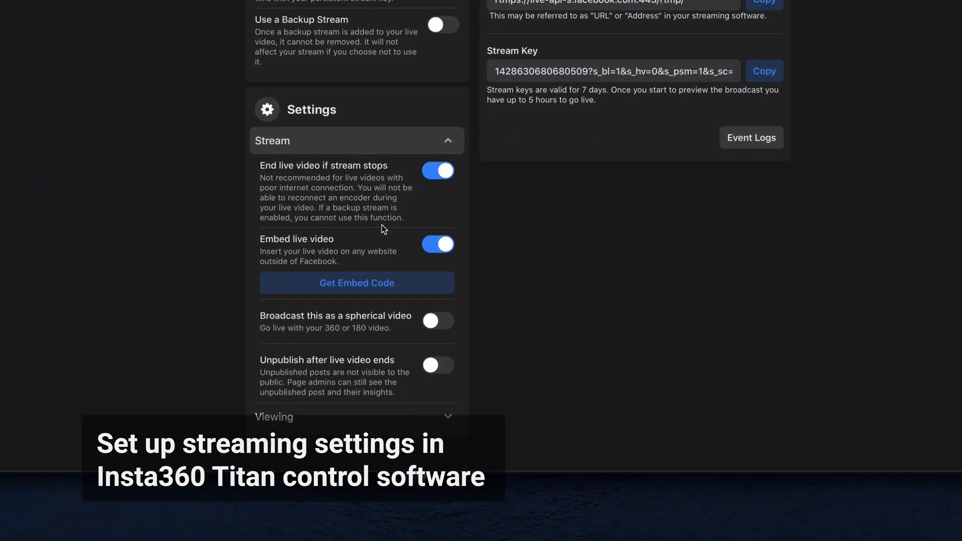
- Turn on broadcasting as a spherical video and tick Audio 360
left_click(447, 326)
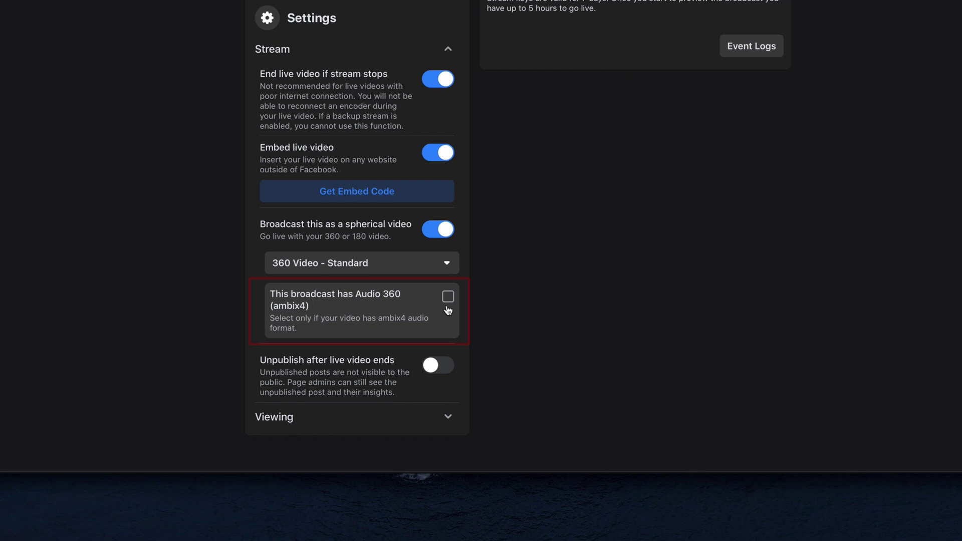
left_click(447, 307)
scroll(644, 264, "up", 5)
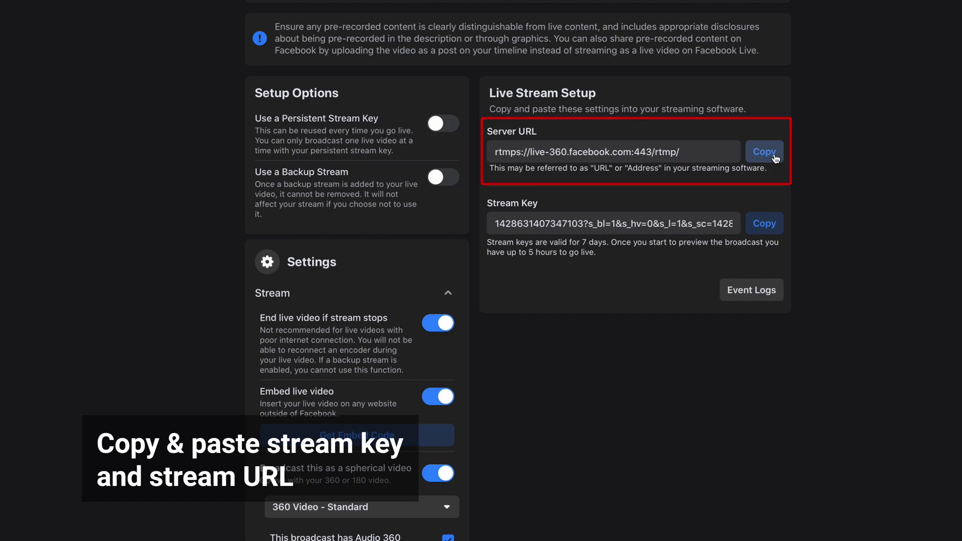
left_click(776, 158)
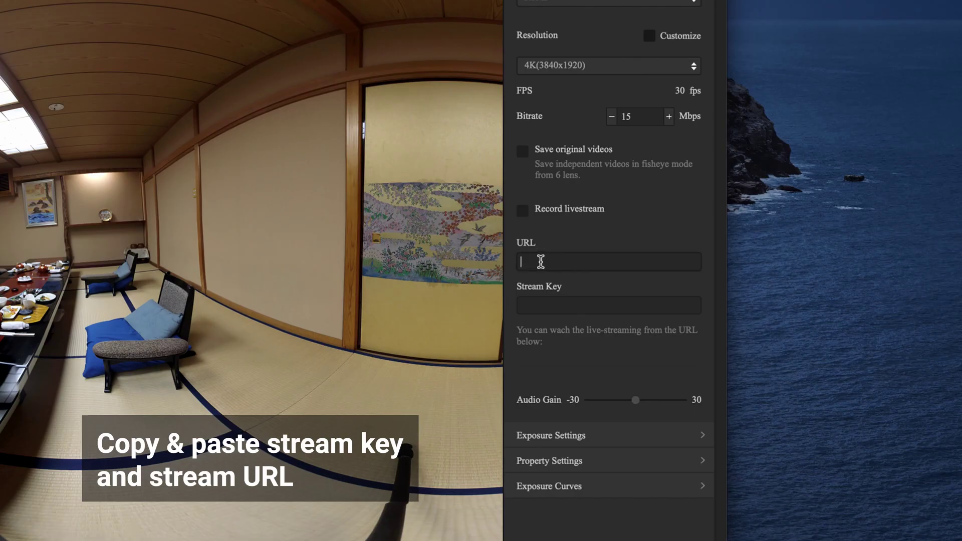
right_click(541, 260)
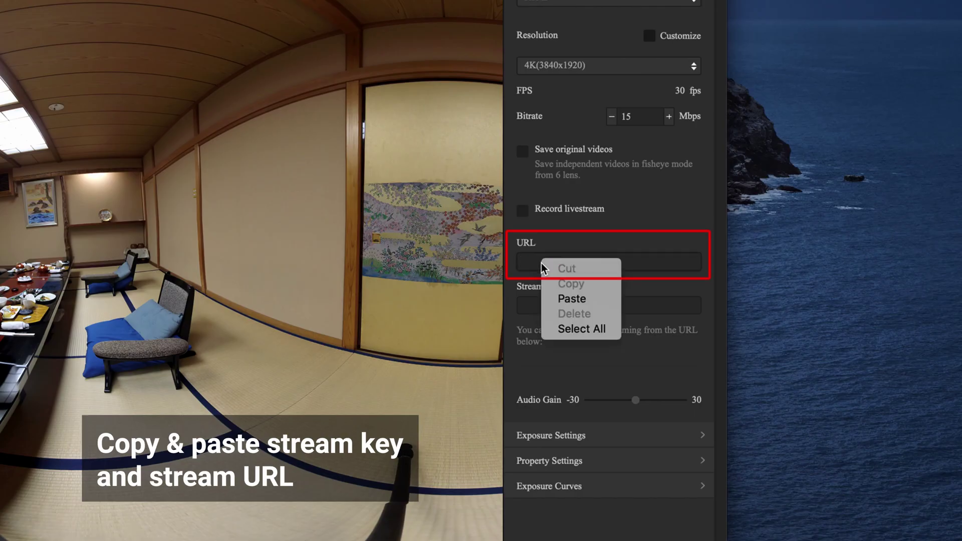
left_click(574, 299)
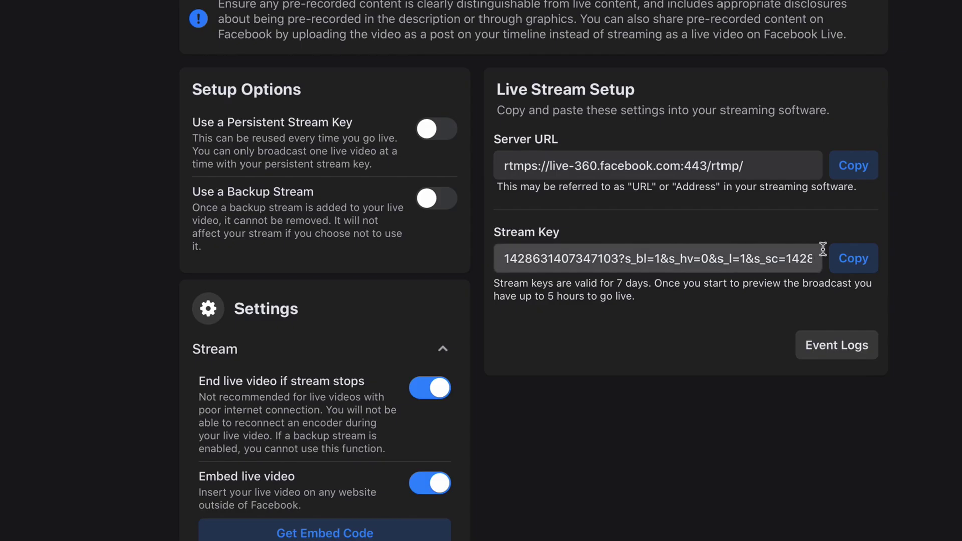
- Copy Facebook's stream key into the camera's Stream Key field
left_click(856, 259)
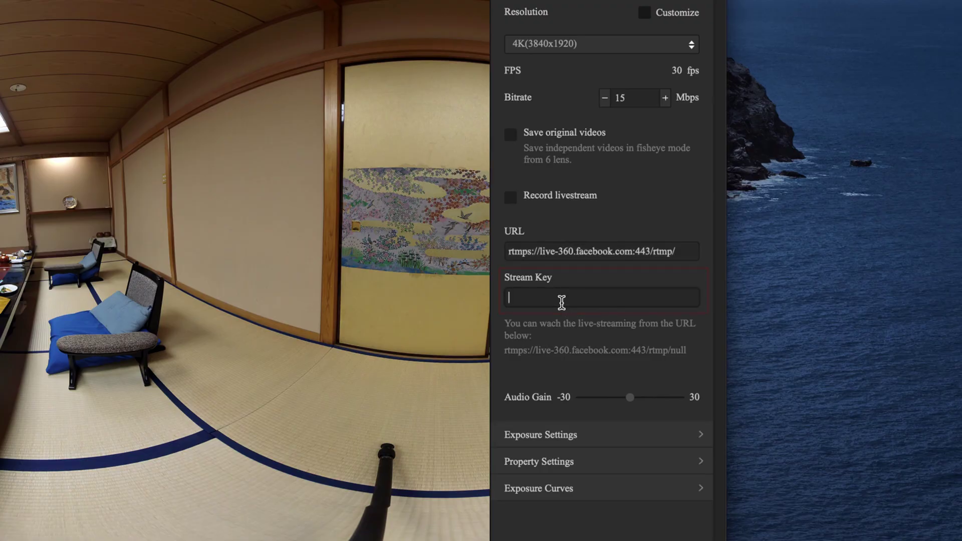
right_click(562, 302)
left_click(607, 345)
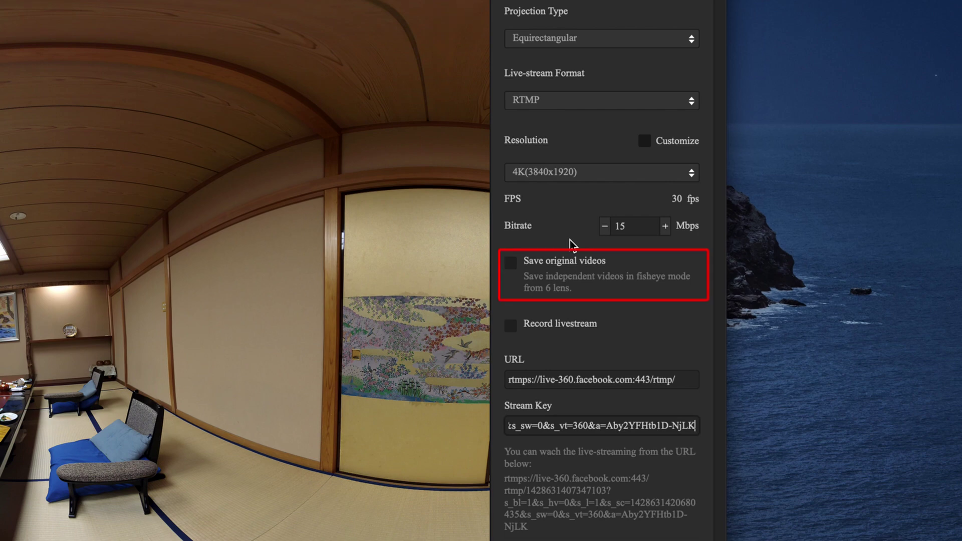
- Save original fisheye videos at 8K 2D(3840x2160) per lens and change the bitrate from 15 to 5
left_click(516, 263)
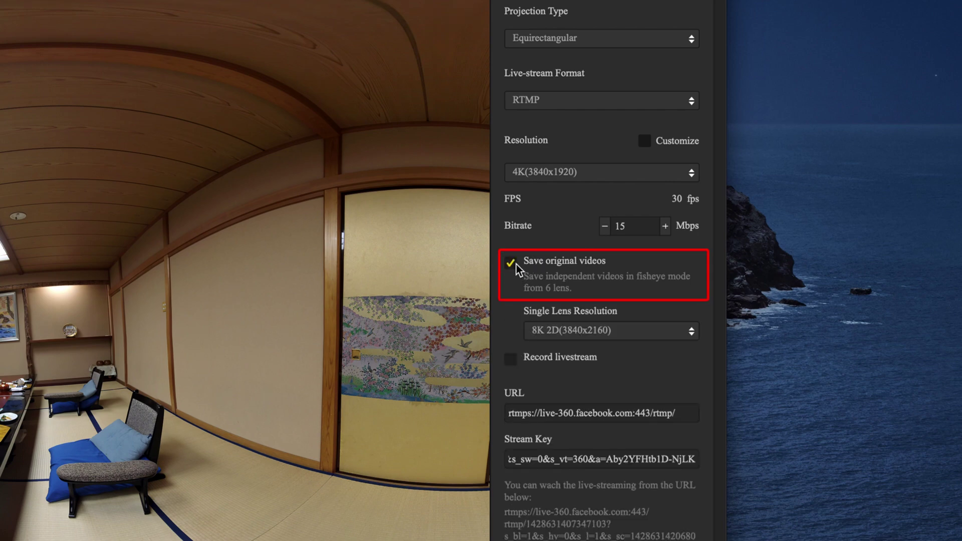
left_click(602, 326)
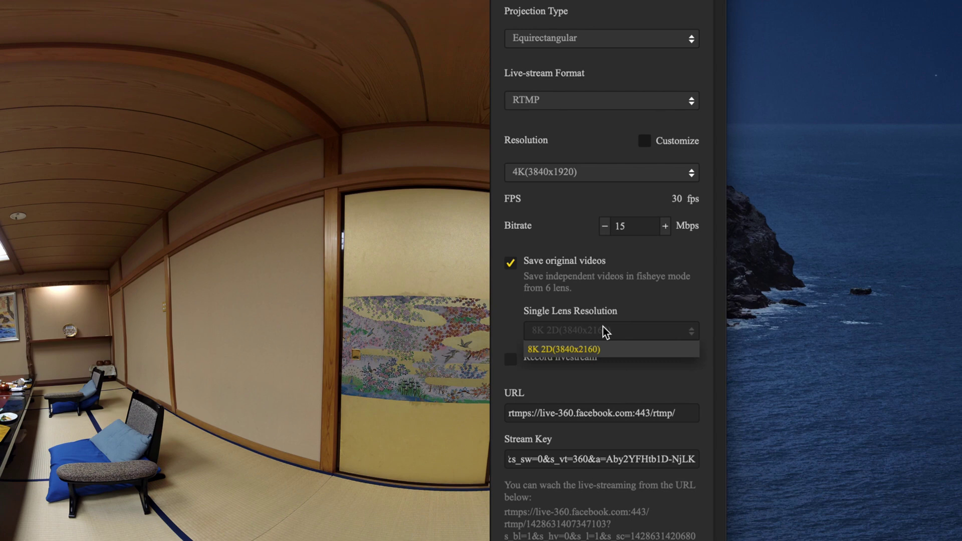
left_click(603, 327)
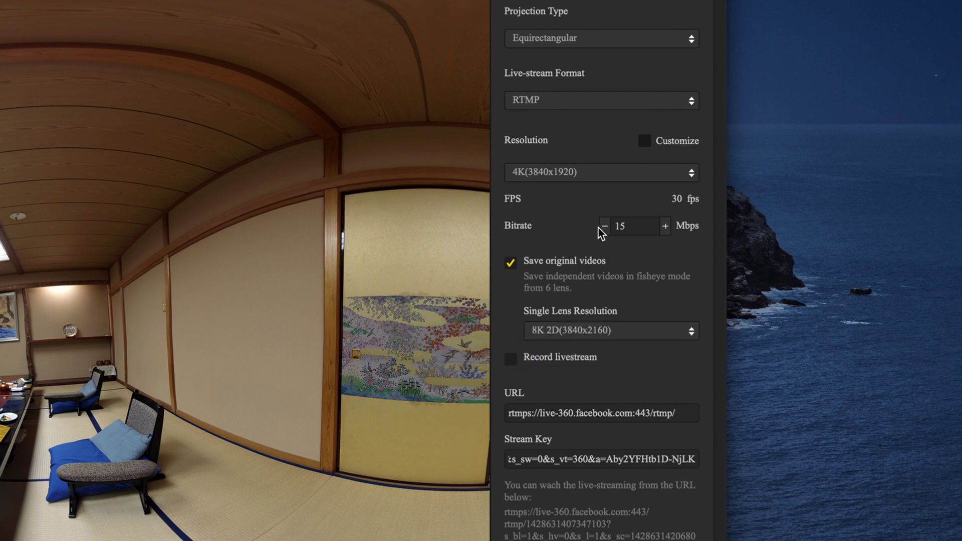
double_click(636, 225)
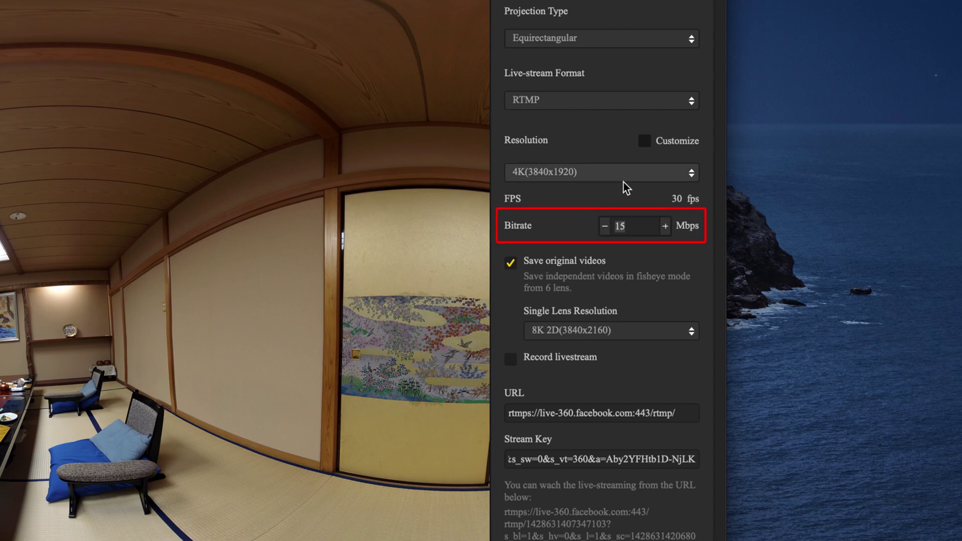
type("5")
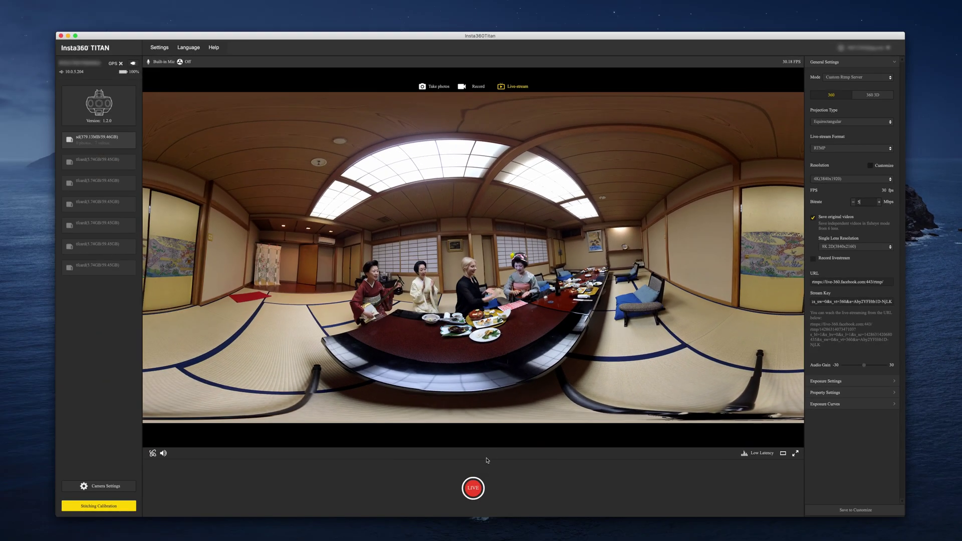
- Start the camera stream, title the Facebook broadcast Insta360-Titan, go live, and expand the player
left_click(473, 488)
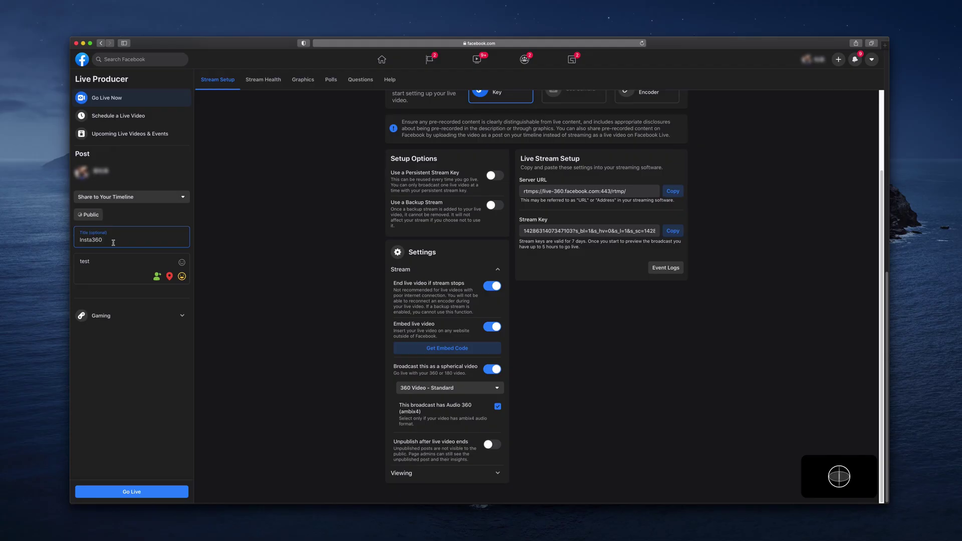
type("Titan")
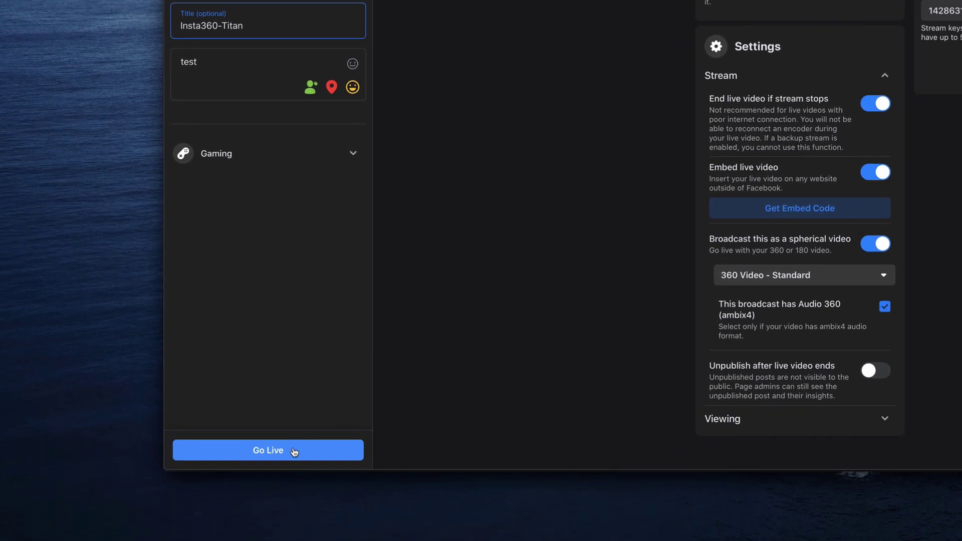
left_click(295, 450)
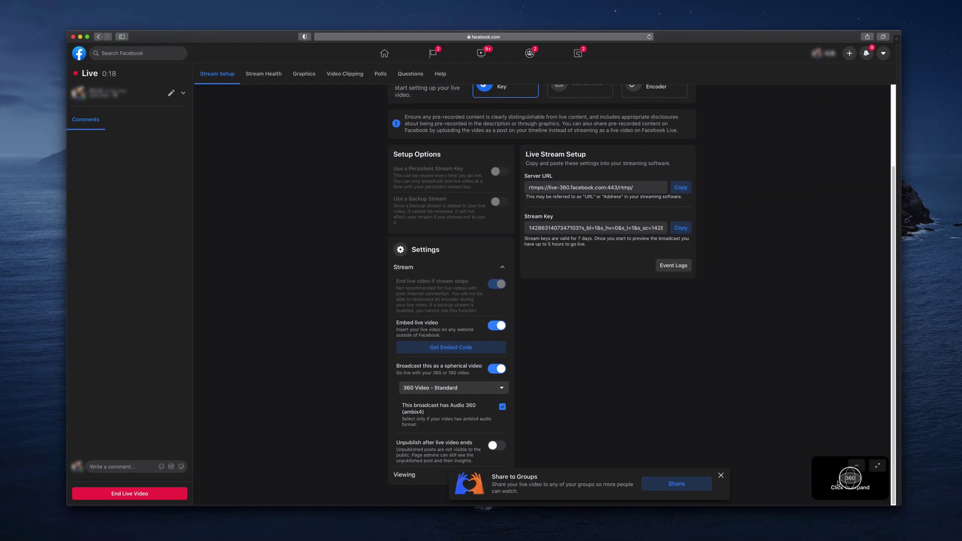
left_click(838, 483)
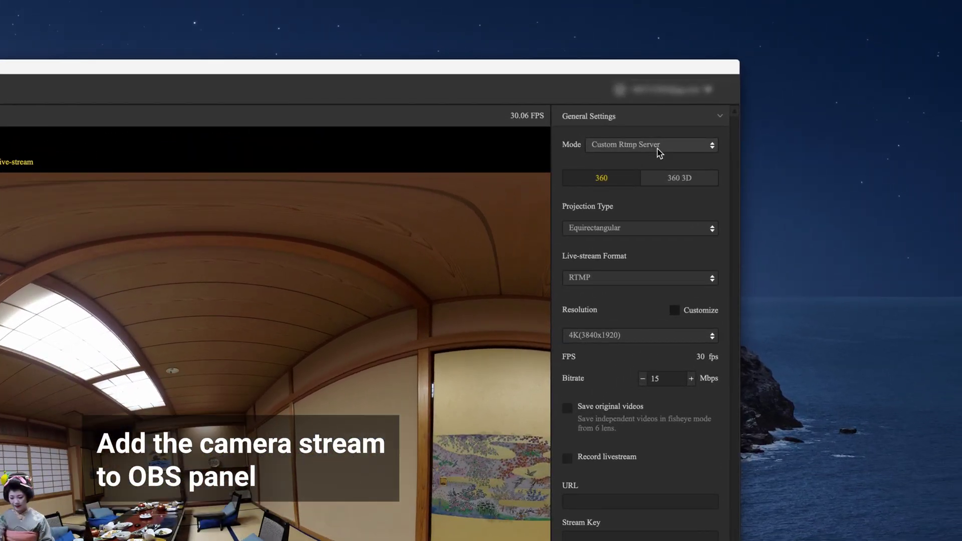
- Switch the streaming mode to Built-in Server and copy the address rtmp://10.0.5.204/live/live
left_click(852, 81)
left_click(655, 160)
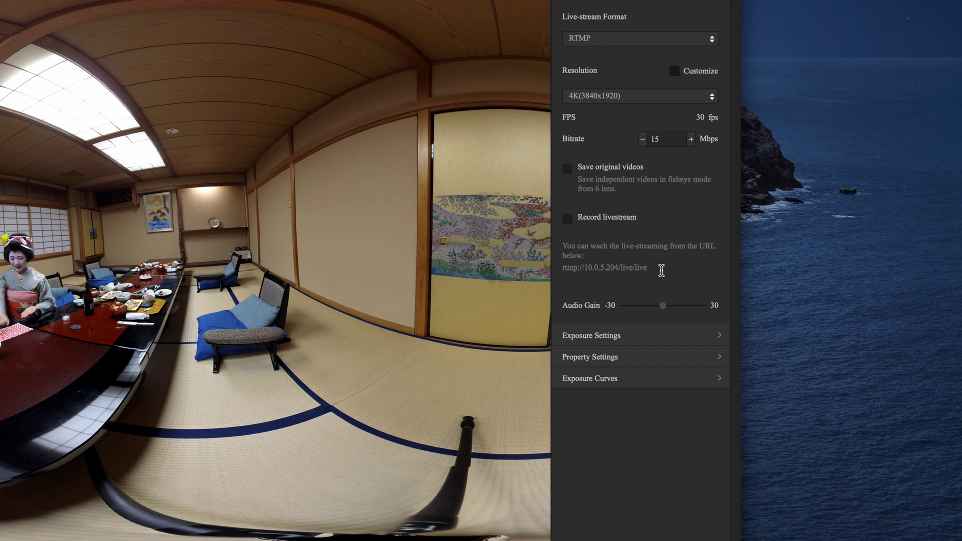
left_click_drag(657, 270, 567, 270)
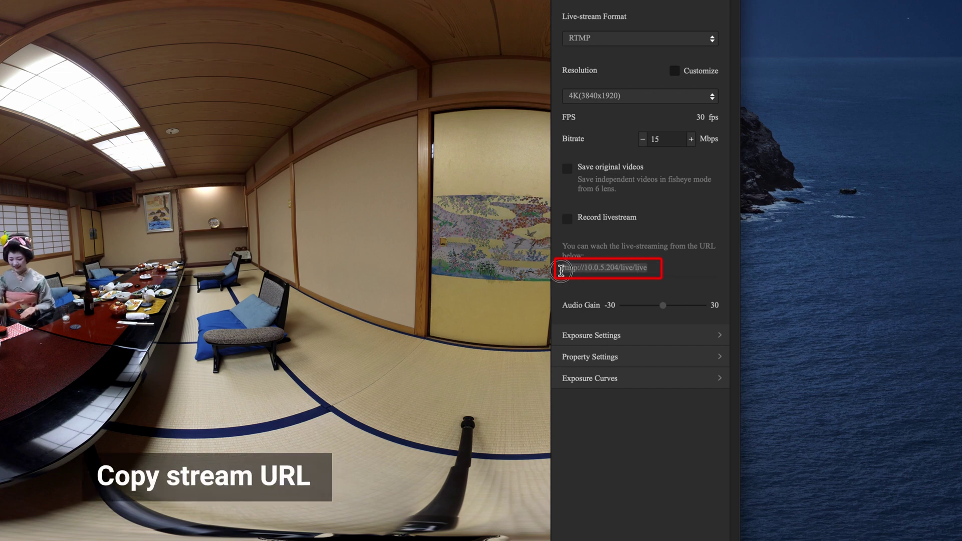
right_click(641, 271)
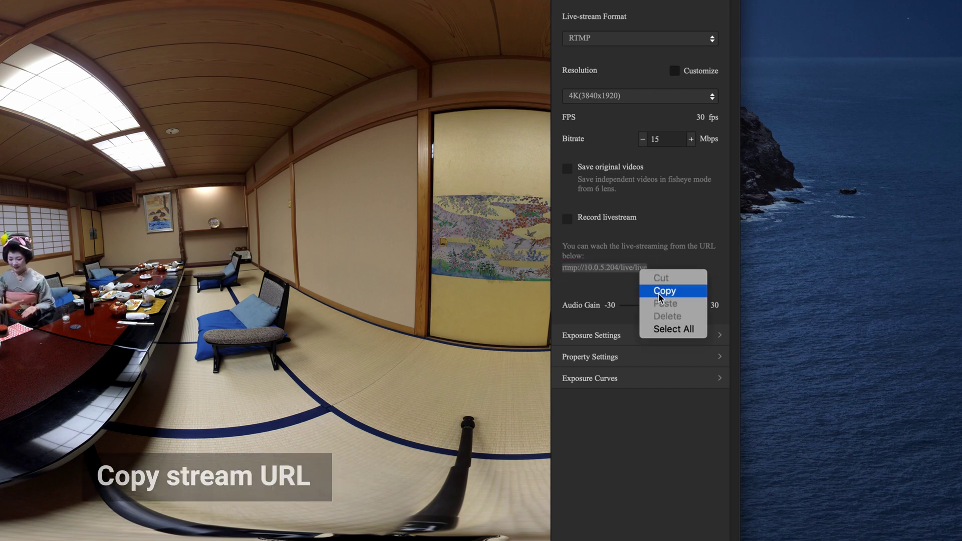
left_click(660, 293)
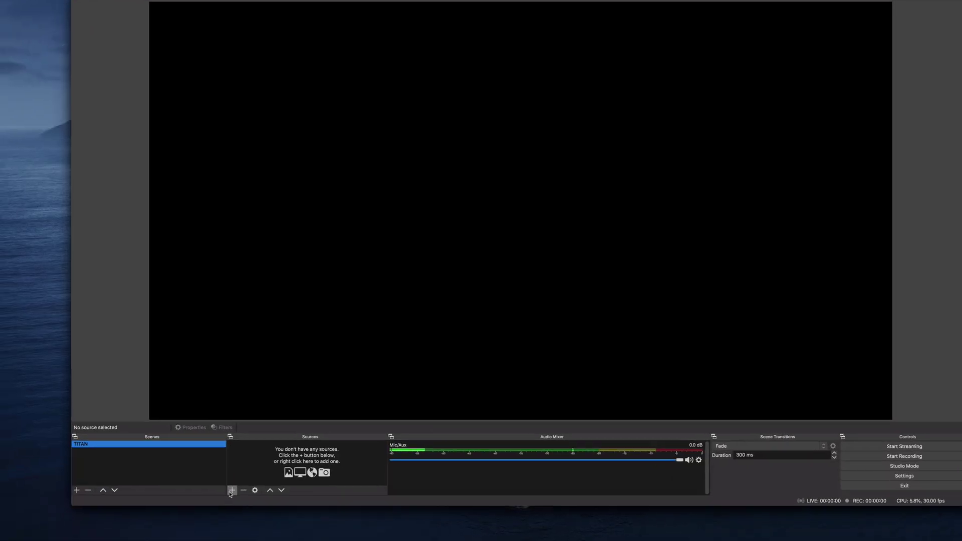
- Add a Media Source named Titan-live to the TITAN scene
left_click(209, 496)
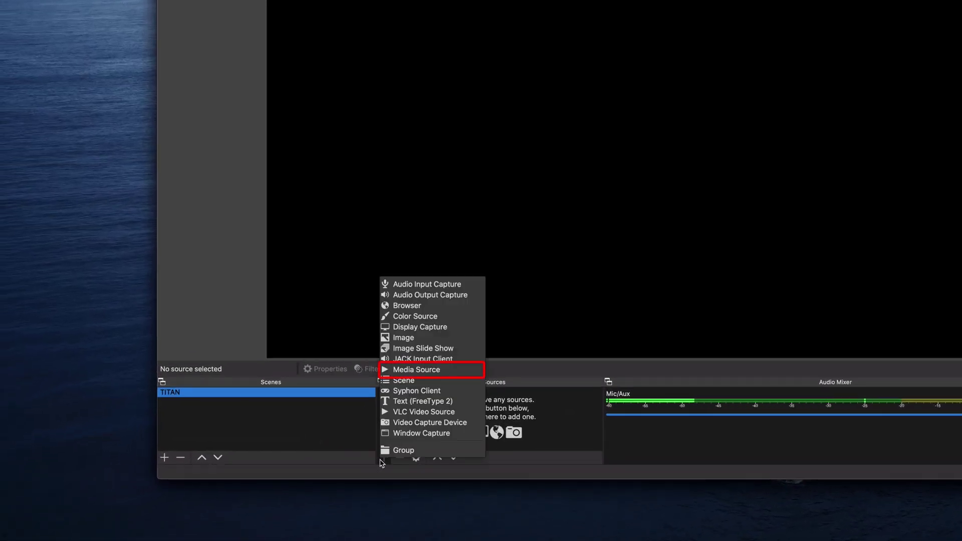
left_click(449, 375)
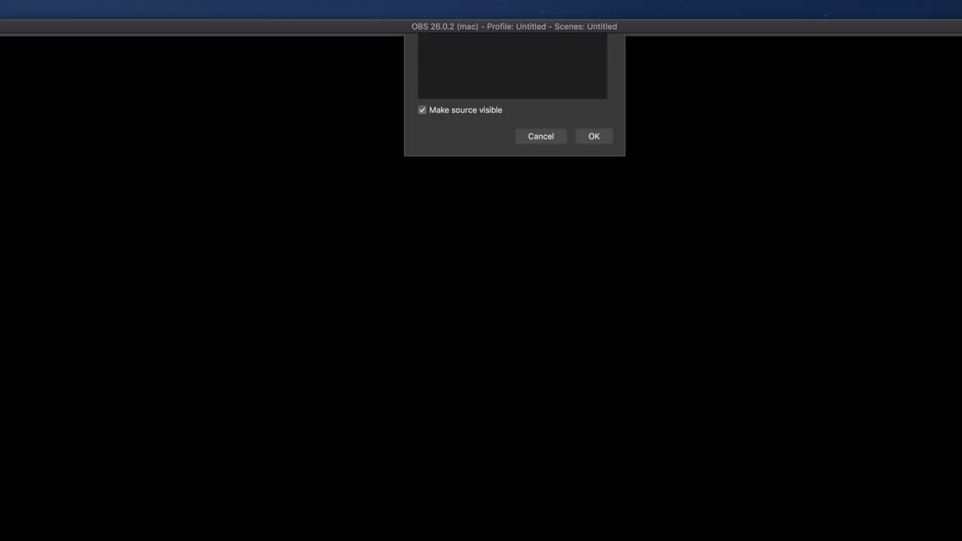
type("Titan-")
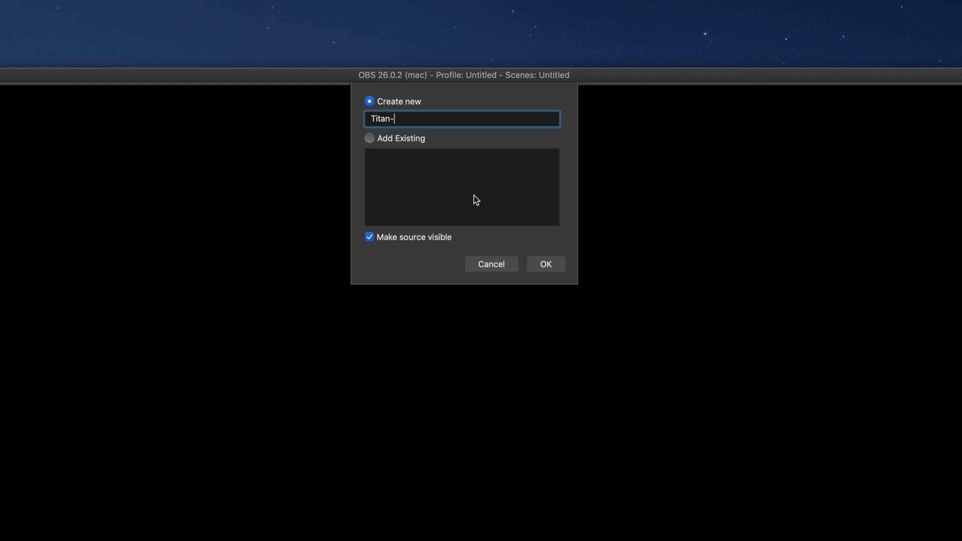
type("live")
left_click(545, 263)
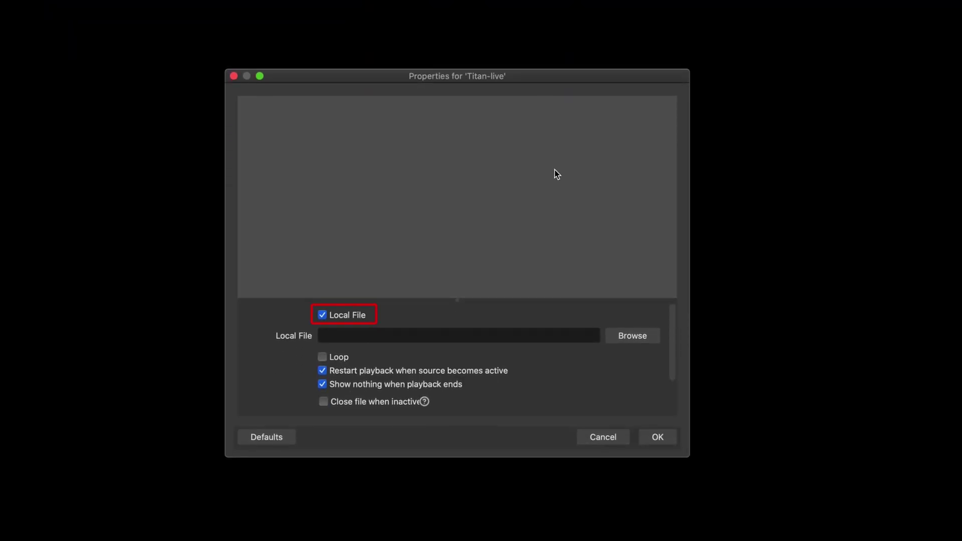
- Switch Titan-live from Local File to network input rtmp://10.0.5.204/live/live and apply
left_click(323, 317)
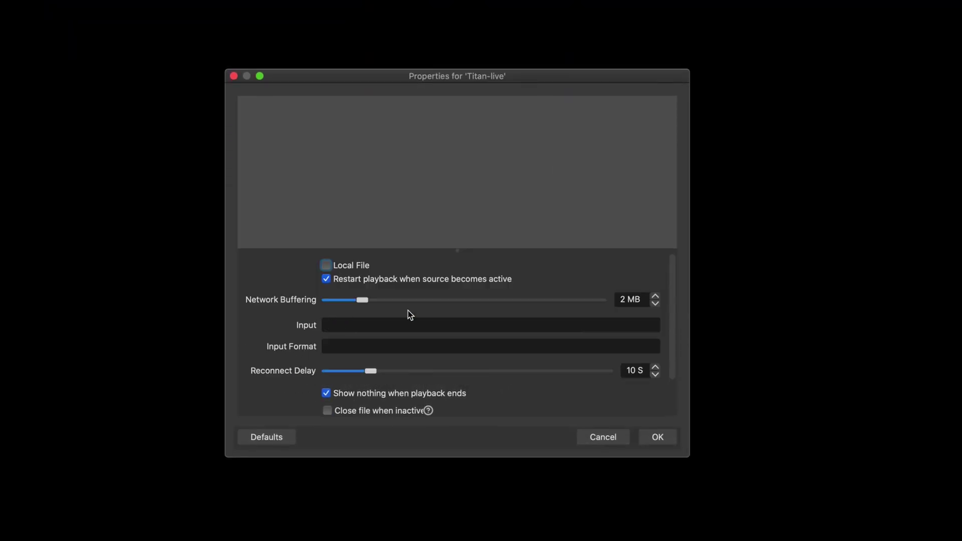
left_click(360, 326)
right_click(382, 326)
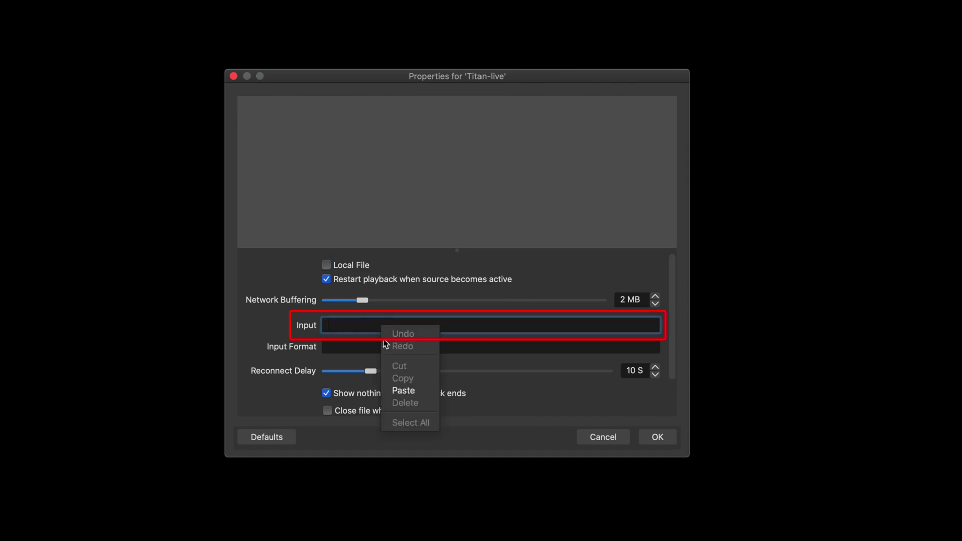
left_click(411, 390)
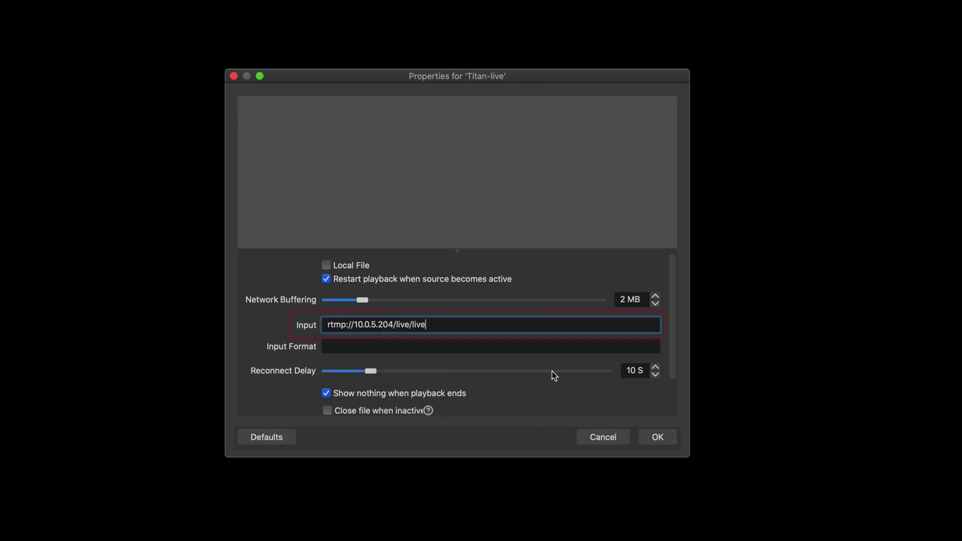
left_click(658, 438)
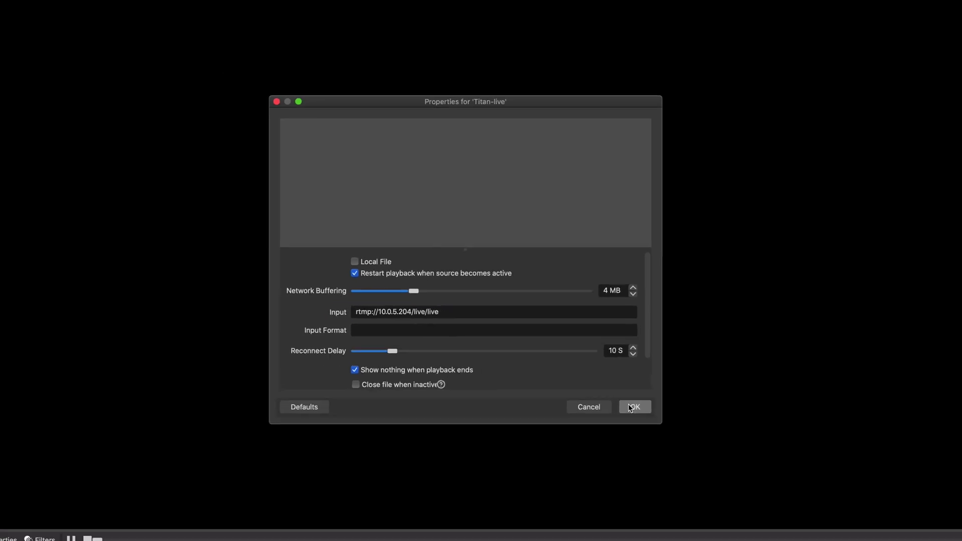